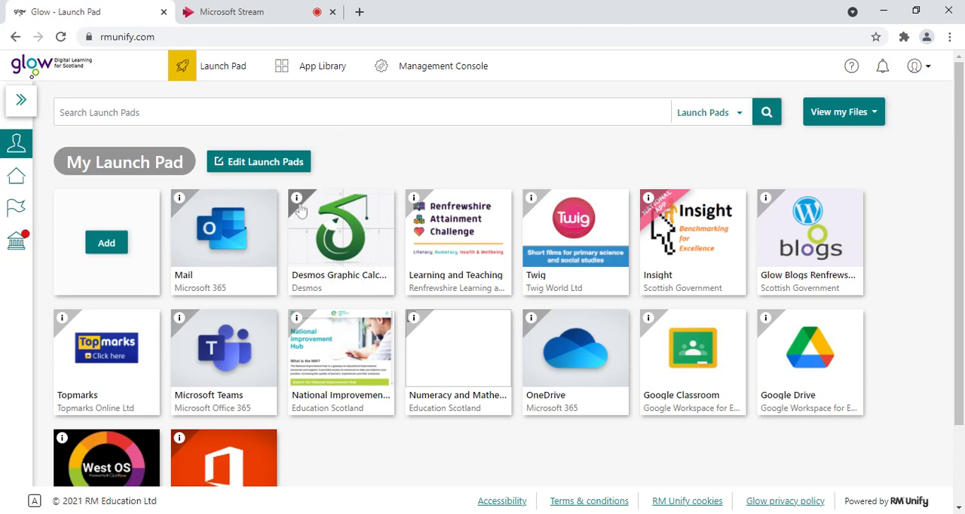
- Open the Desmos Graphic Calculator from the Launch Pad and view the graph settings, including the Radians and Degrees options
{"action": "left_click", "coordinate": [341, 244]}
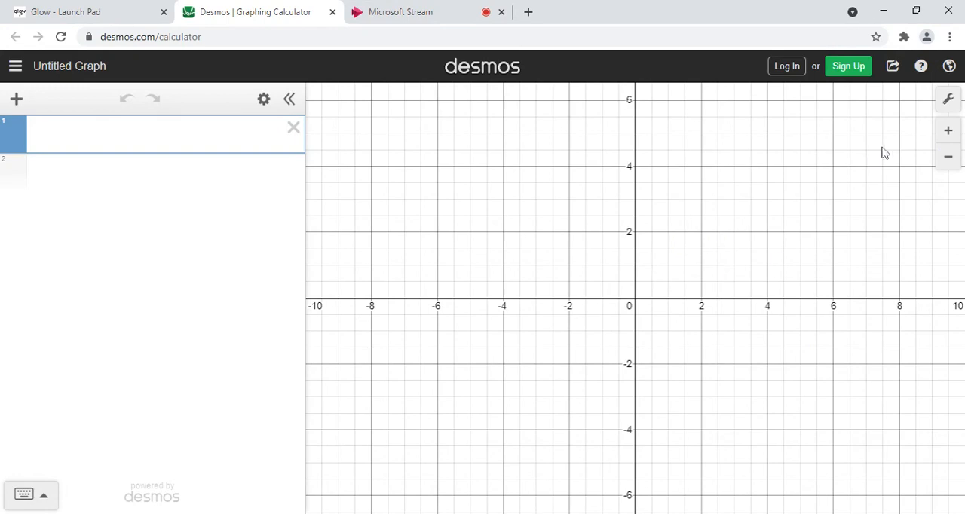
{"action": "left_click", "coordinate": [949, 99]}
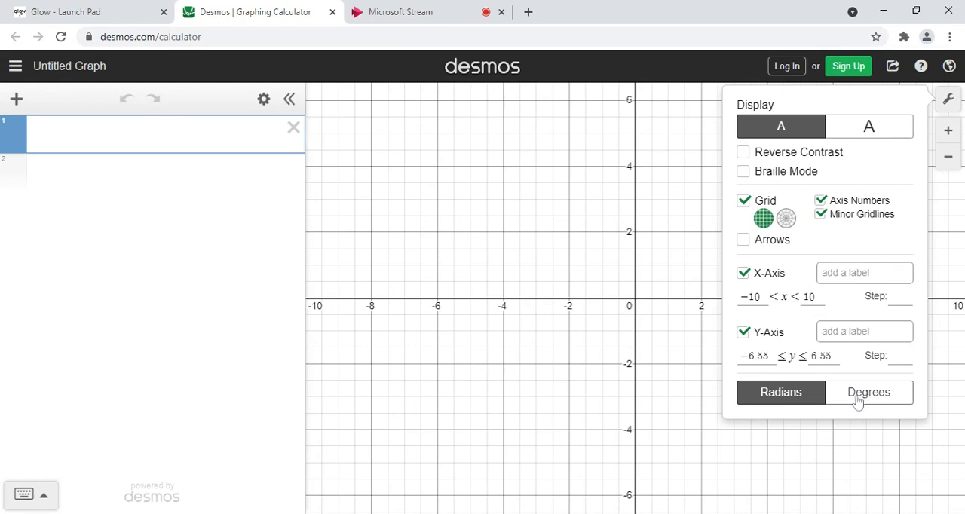
{"action": "left_click", "coordinate": [575, 287]}
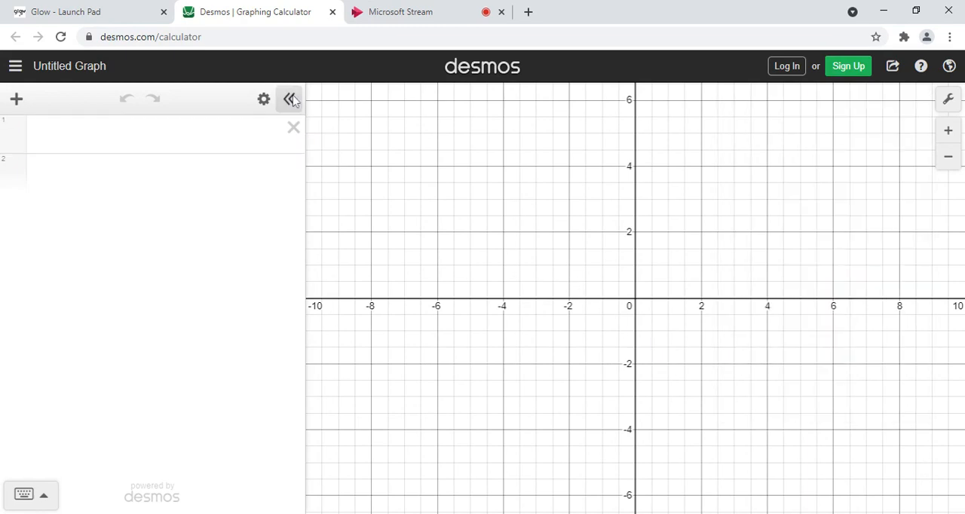
- Plot the line y = 2x + 3 in the first expression row
{"action": "left_click", "coordinate": [75, 142]}
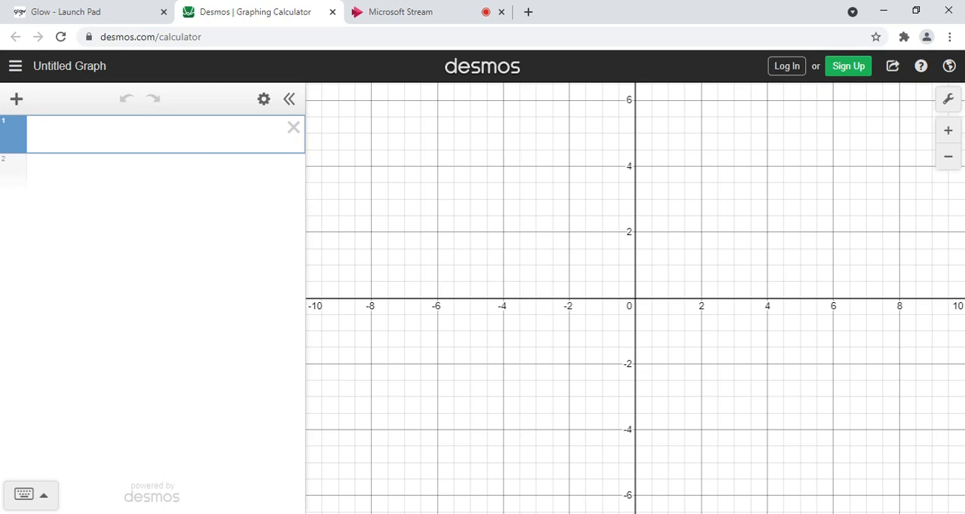
{"action": "type", "text": "y = 2x + 3"}
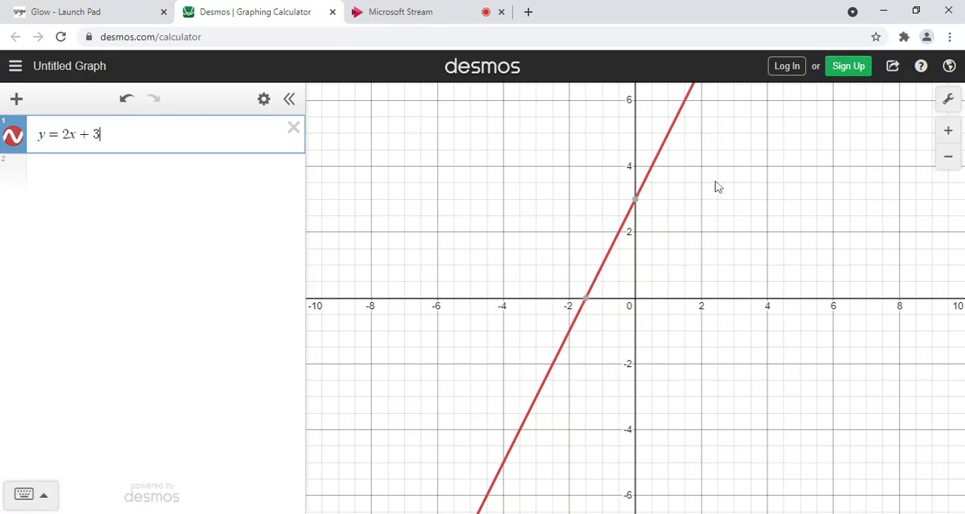
- Show the coordinates of the line's y- and x-intercepts and trace points along the line
{"action": "left_click", "coordinate": [638, 207]}
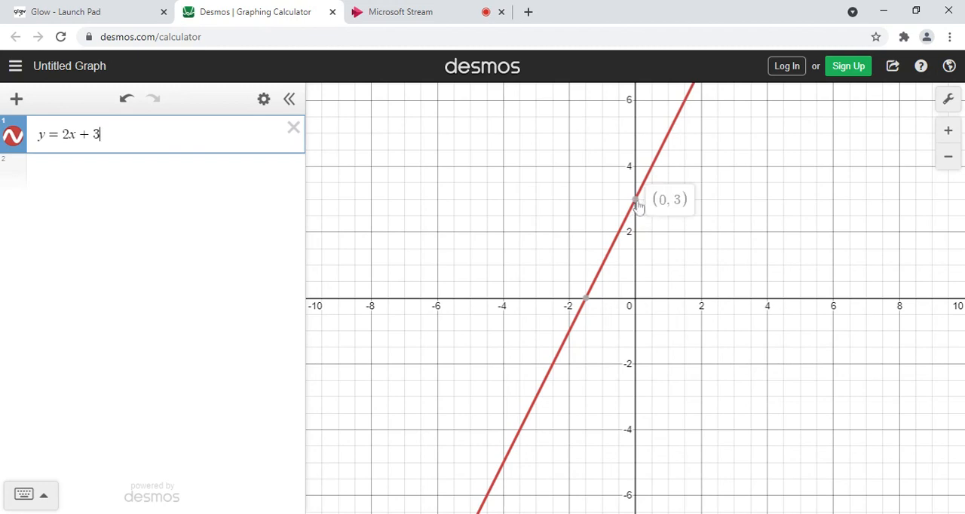
{"action": "left_click", "coordinate": [637, 203]}
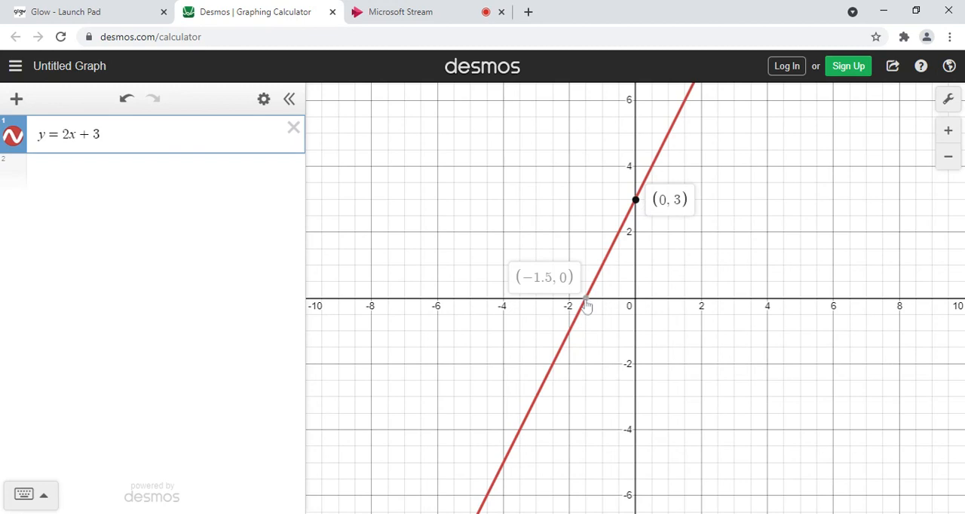
{"action": "left_click", "coordinate": [587, 303]}
{"action": "left_click_drag", "start_coordinate": [558, 366], "coordinate": [669, 138]}
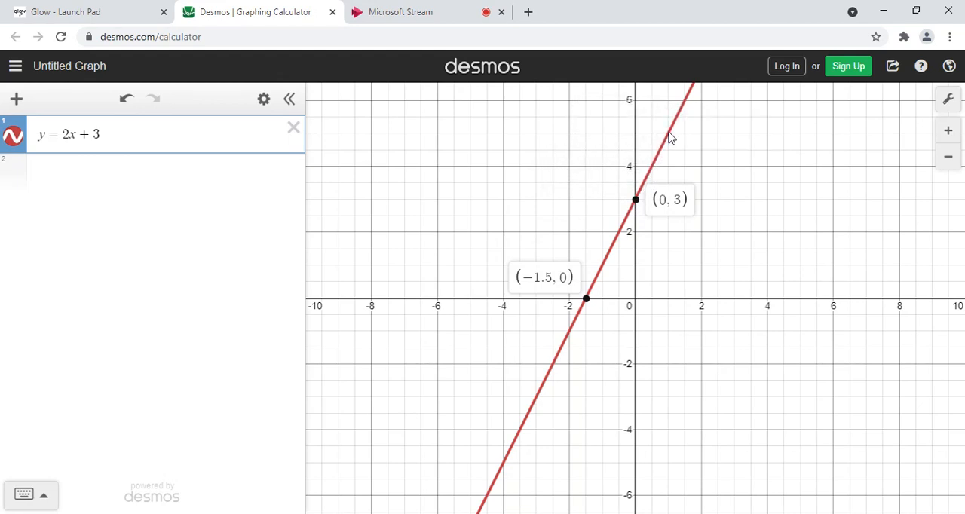
- Replace the equation with y = mx and add a slider for m
{"action": "left_click", "coordinate": [293, 130]}
{"action": "left_click", "coordinate": [144, 147]}
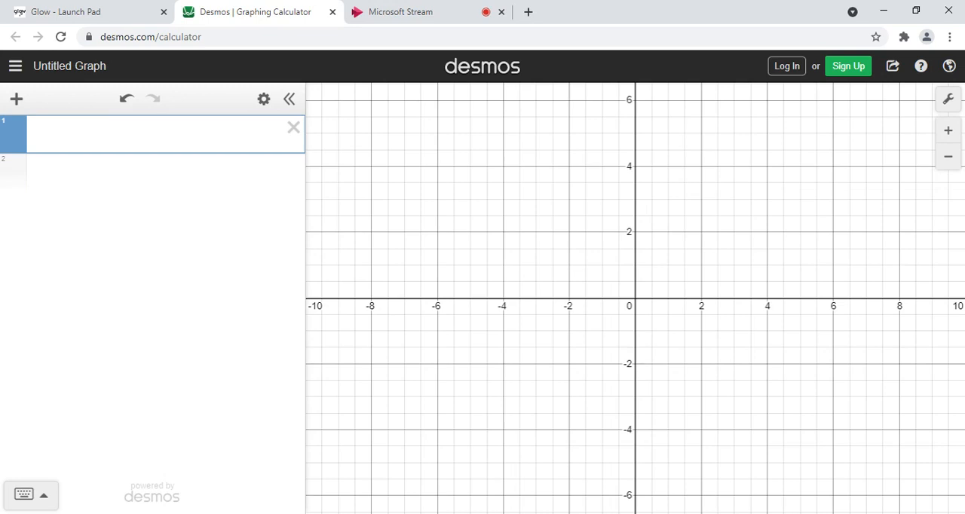
{"action": "type", "text": "=mx"}
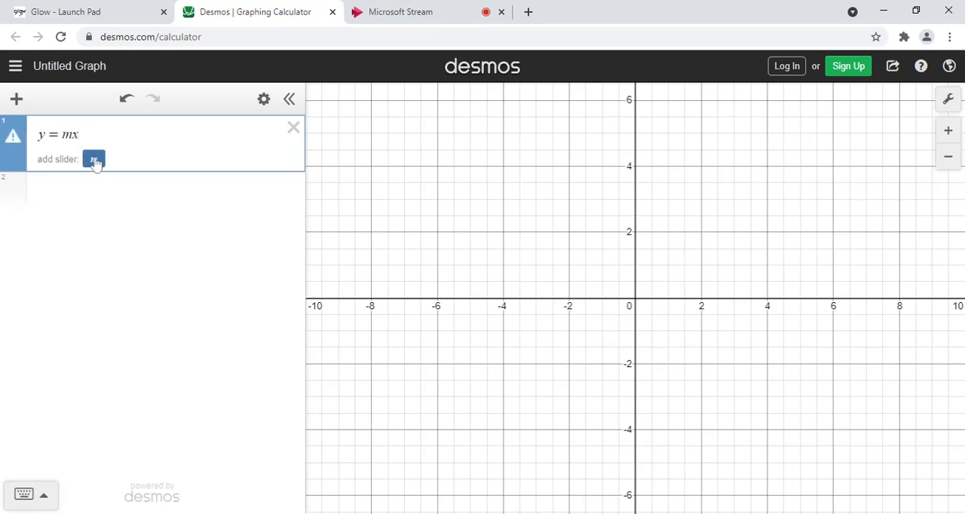
{"action": "left_click", "coordinate": [95, 161]}
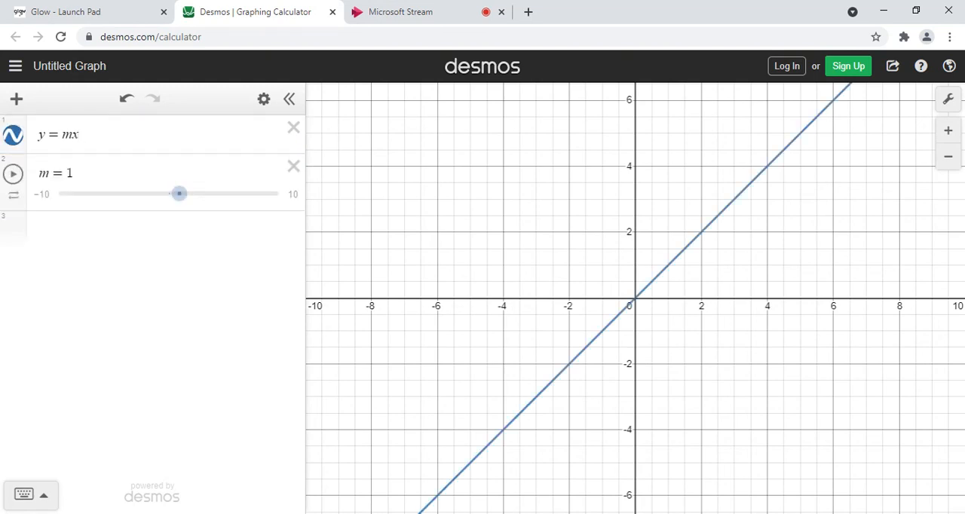
- Extend the equation to y = mx + c with a slider for c, and vary both sliders, ending at m = 1 and c = 0.4
{"action": "left_click", "coordinate": [80, 134]}
{"action": "type", "text": "+c"}
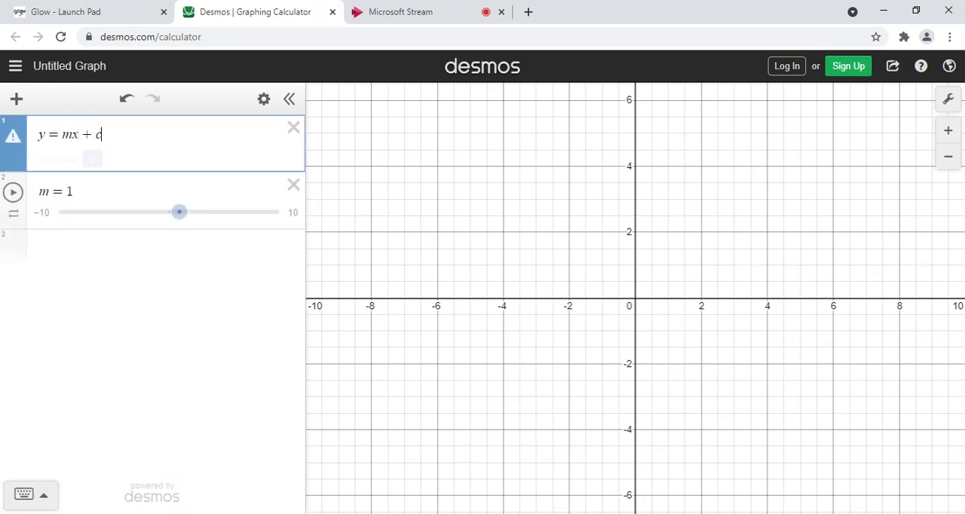
{"action": "left_click", "coordinate": [93, 161]}
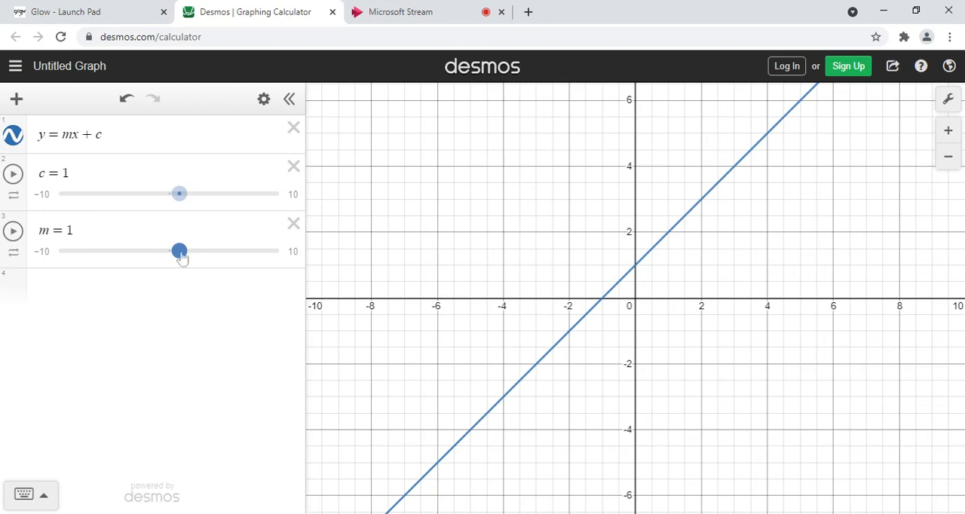
{"action": "mouse_move", "coordinate": [181, 256]}
{"action": "left_mouse_down"}
{"action": "mouse_move", "coordinate": [254, 270]}
{"action": "mouse_move", "coordinate": [150, 273]}
{"action": "mouse_move", "coordinate": [180, 265]}
{"action": "left_mouse_up"}
{"action": "mouse_move", "coordinate": [181, 208]}
{"action": "left_mouse_down"}
{"action": "mouse_move", "coordinate": [221, 219]}
{"action": "mouse_move", "coordinate": [175, 223]}
{"action": "left_mouse_up"}
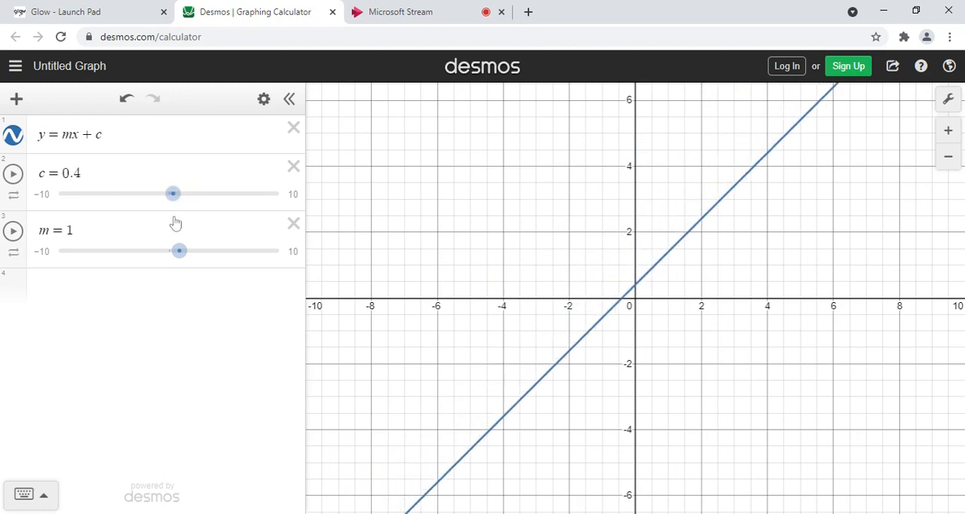
- Delete the m and c sliders and the equation y = mx + c
{"action": "left_click", "coordinate": [294, 225]}
{"action": "left_click", "coordinate": [294, 186]}
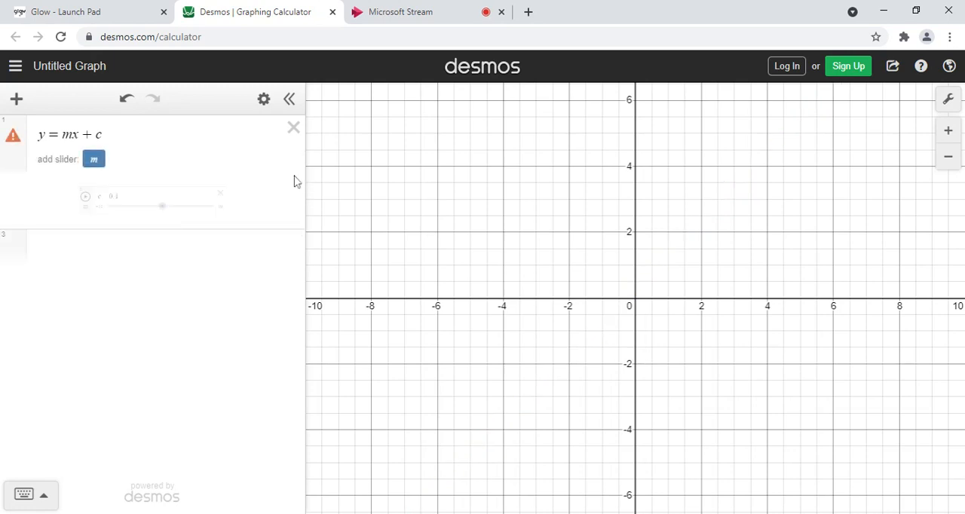
{"action": "left_click", "coordinate": [291, 131]}
- Define and plot the function f(x) = x^2 in the first expression row
{"action": "left_click", "coordinate": [103, 150]}
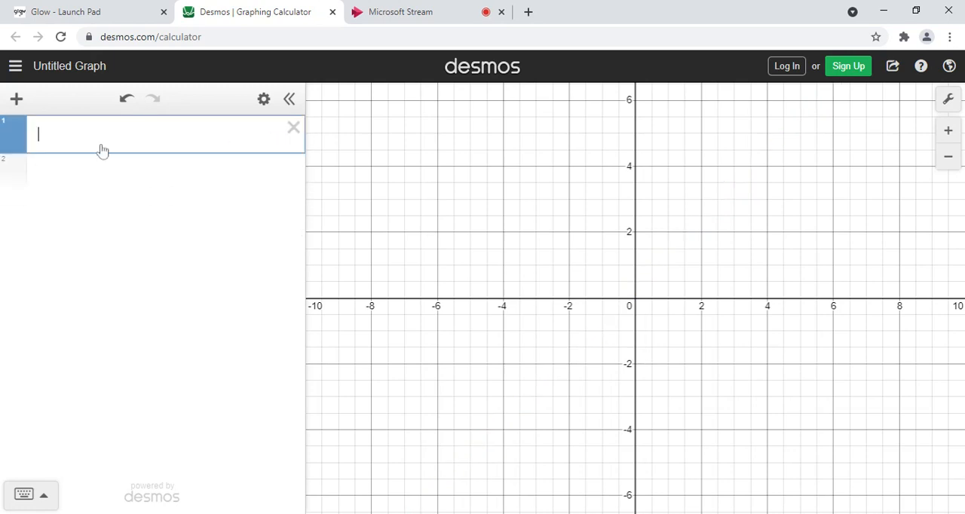
{"action": "key", "text": "BackSpace"}
{"action": "type", "text": "f(x)"}
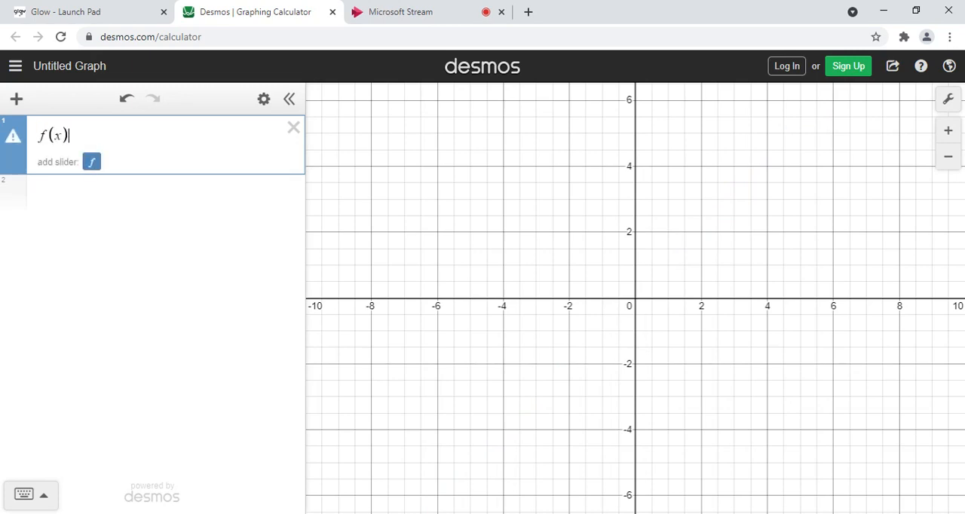
{"action": "type", "text": "=x"}
{"action": "type", "text": "^2"}
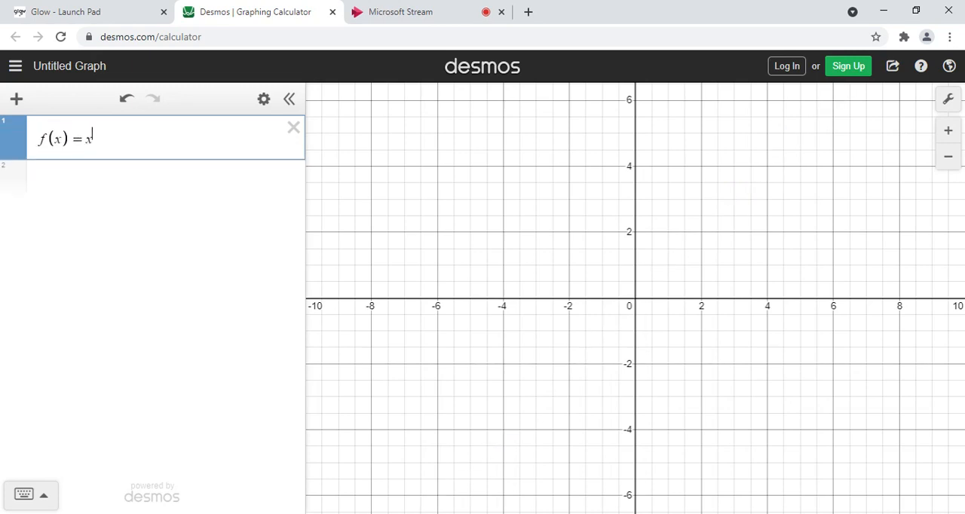
- Plot f(x) + a in the second row with a slider for a, and vary the slider, ending at 0.2
{"action": "left_click", "coordinate": [112, 190]}
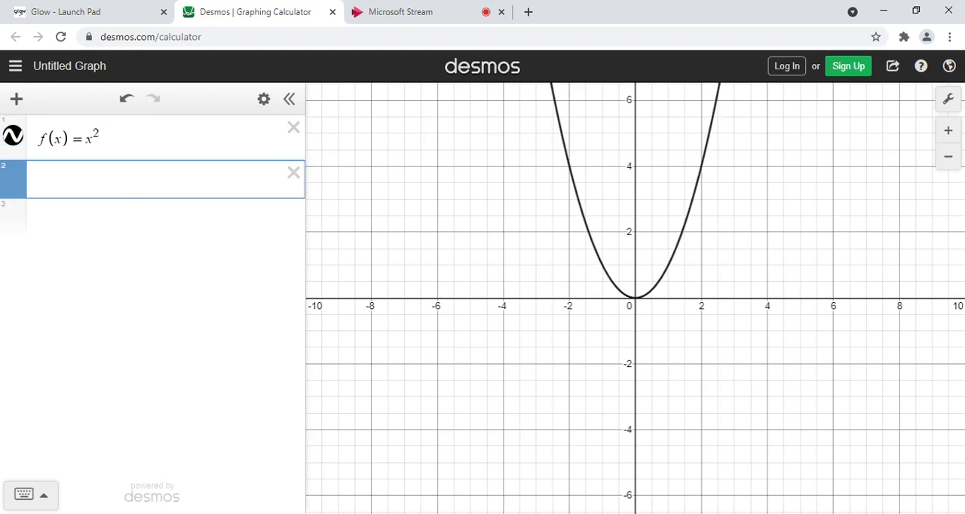
{"action": "type", "text": "f(x)"}
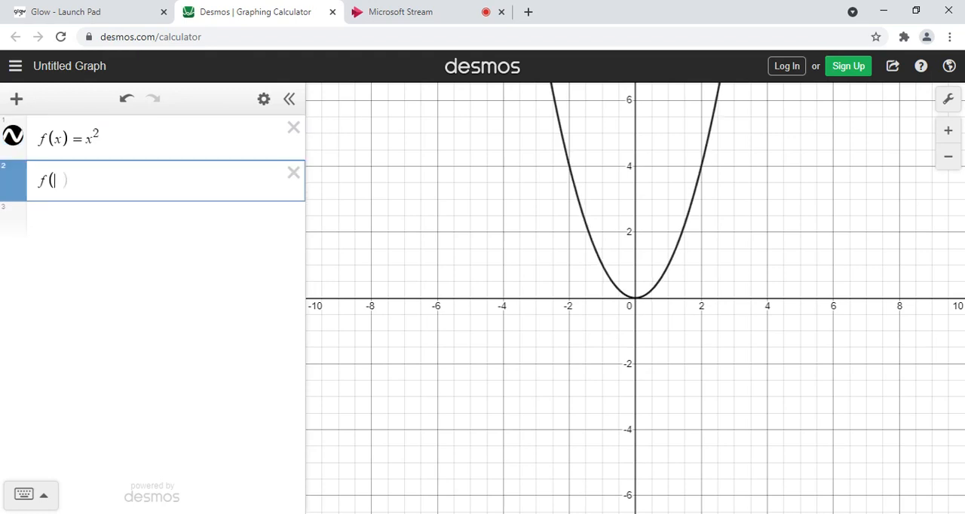
{"action": "type", "text": "+a"}
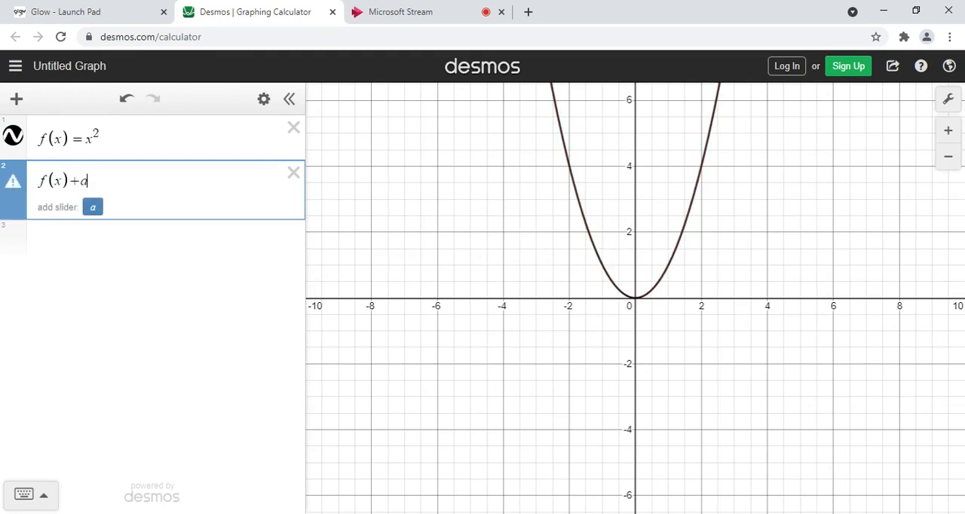
{"action": "left_click", "coordinate": [93, 209]}
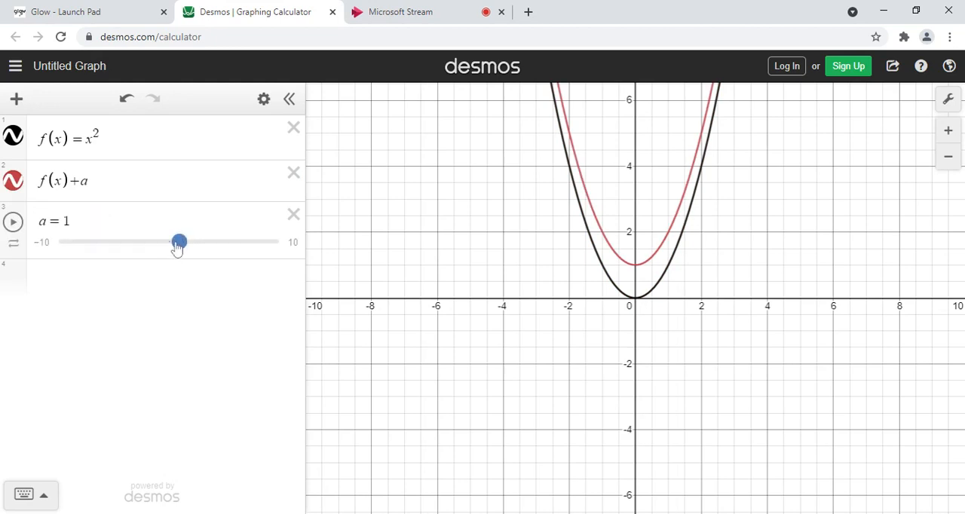
{"action": "left_click_drag", "start_coordinate": [177, 249], "coordinate": [166, 273]}
- Plot f(x + a) below the slider and vary a through negative values such as -1.5, ending at 0
{"action": "left_click", "coordinate": [164, 283]}
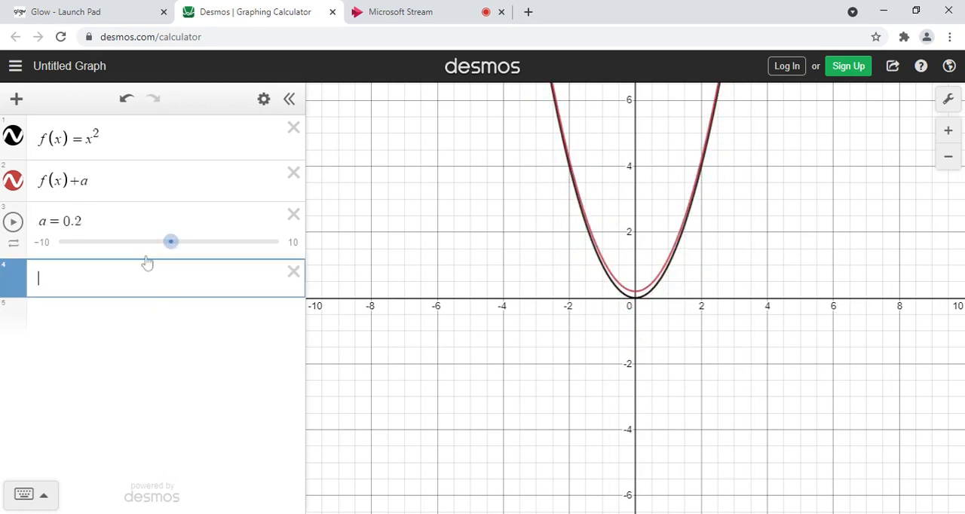
{"action": "type", "text": "f(x + a"}
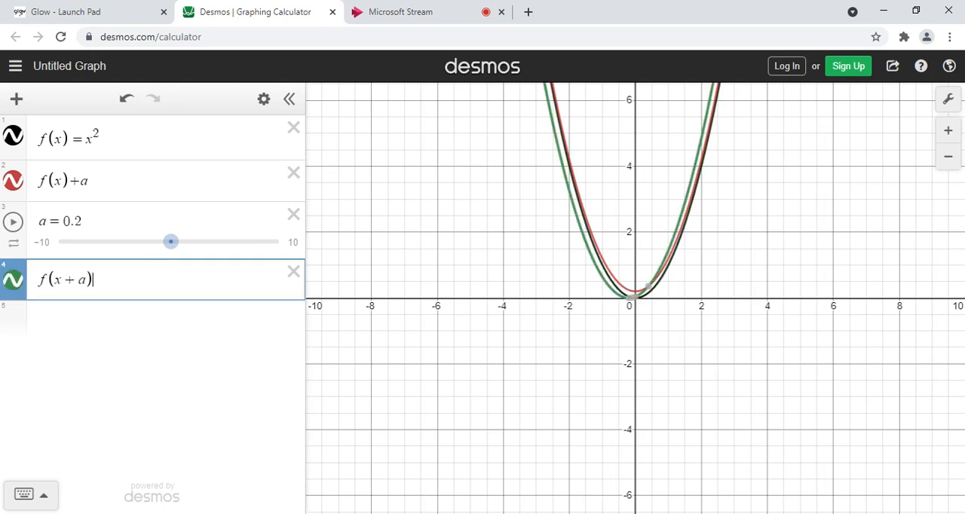
{"action": "left_click", "coordinate": [118, 326]}
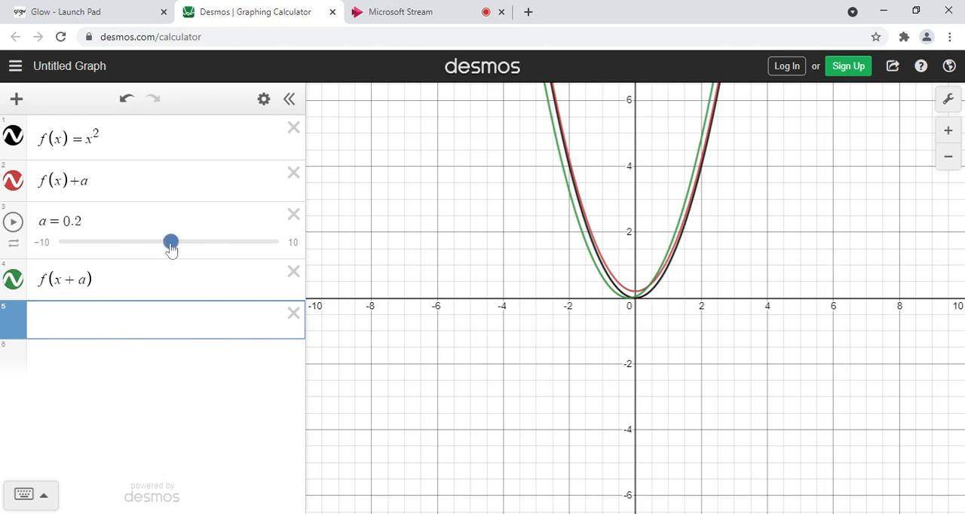
{"action": "left_click_drag", "start_coordinate": [171, 241], "coordinate": [147, 243]}
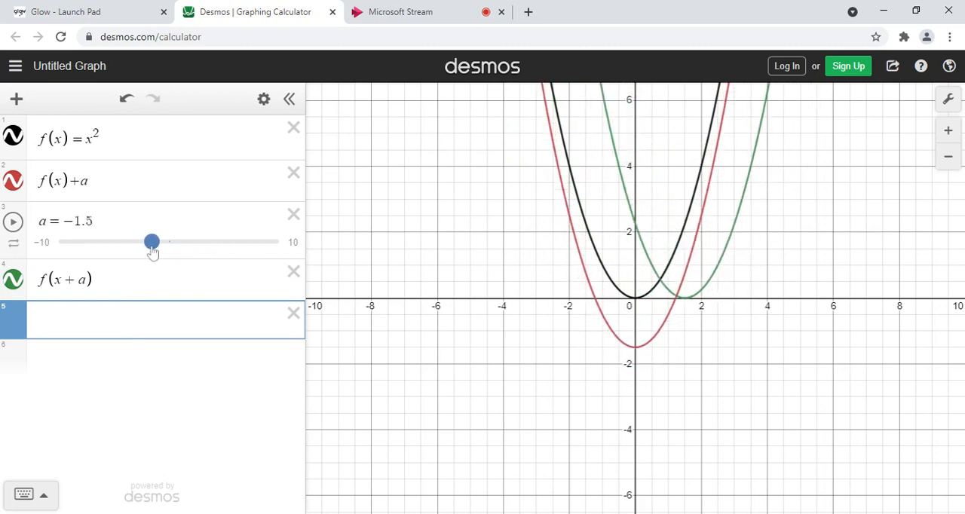
{"action": "left_click_drag", "start_coordinate": [152, 248], "coordinate": [168, 250]}
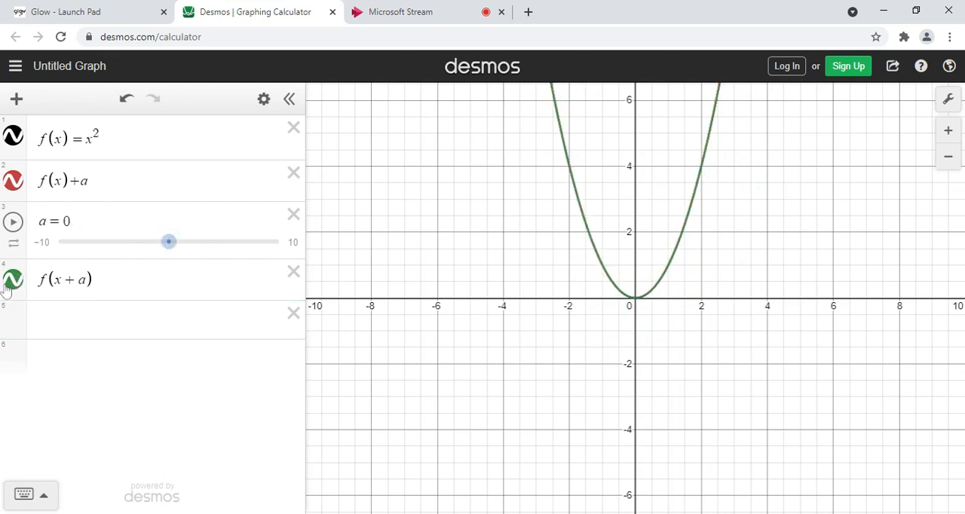
- Hide the graphs of f(x) = x^2 and f(x) + a, and vary a to move only f(x + a), ending at 0
{"action": "left_click", "coordinate": [14, 186]}
{"action": "left_click", "coordinate": [13, 144]}
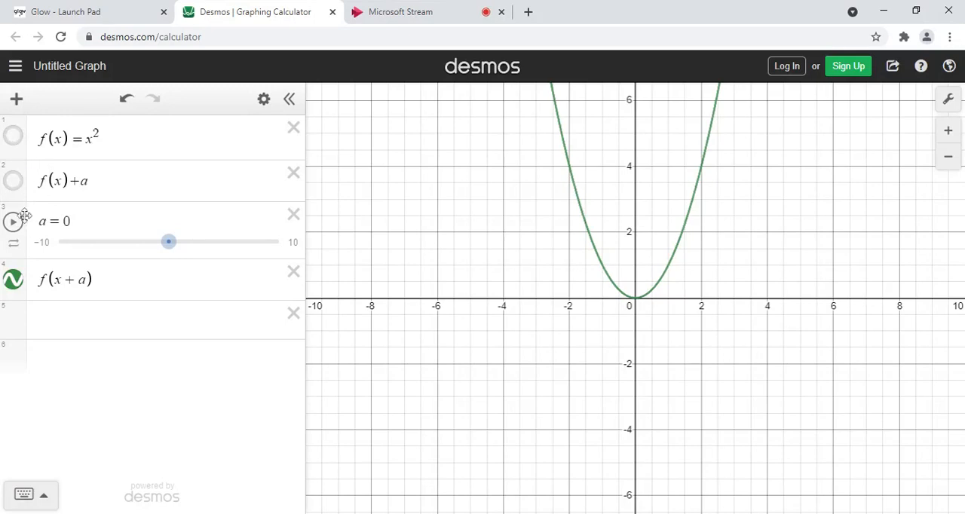
{"action": "mouse_move", "coordinate": [170, 248]}
{"action": "left_mouse_down"}
{"action": "mouse_move", "coordinate": [197, 247]}
{"action": "mouse_move", "coordinate": [171, 251]}
{"action": "left_mouse_up"}
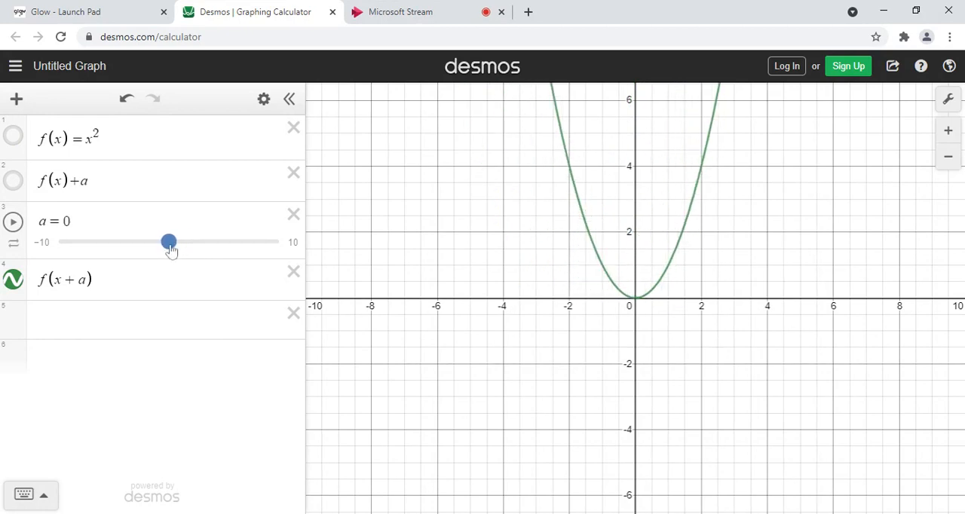